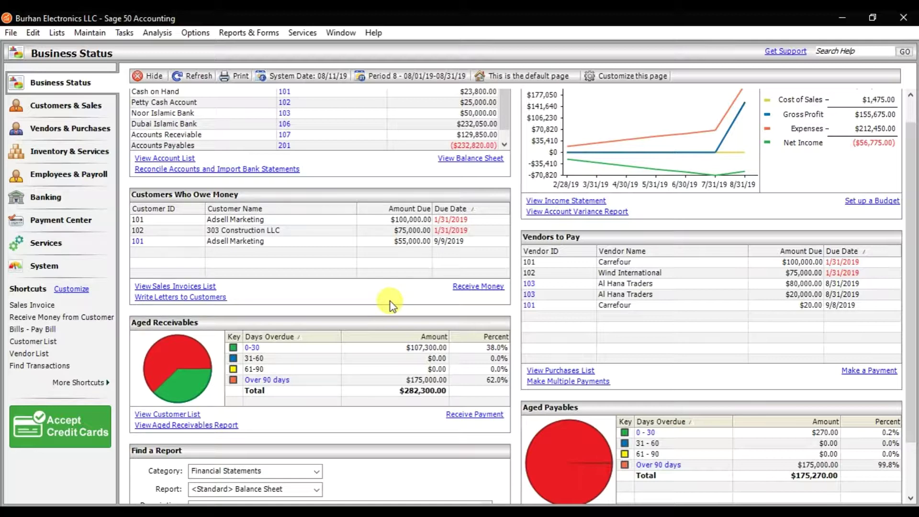
# Step: Open the memorized general journal entries form and maximize its window
pyautogui.click(90, 33)
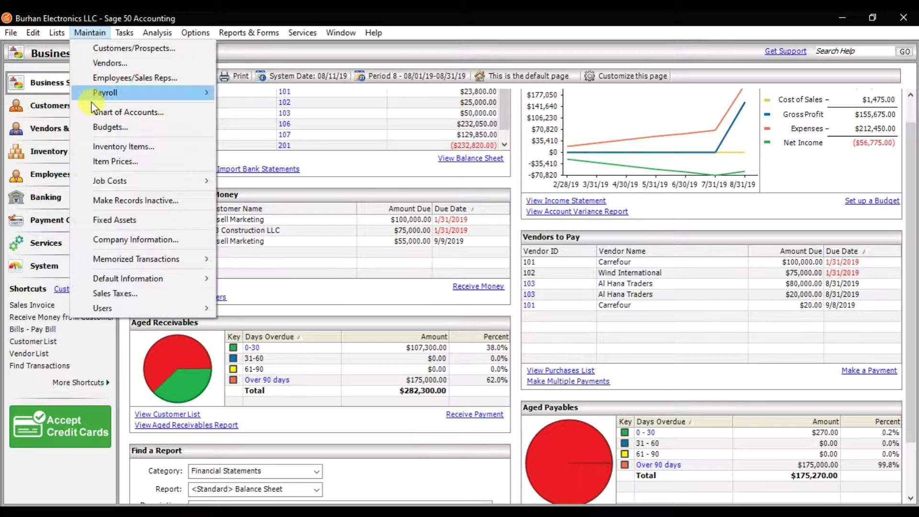
pyautogui.moveTo(114, 266)
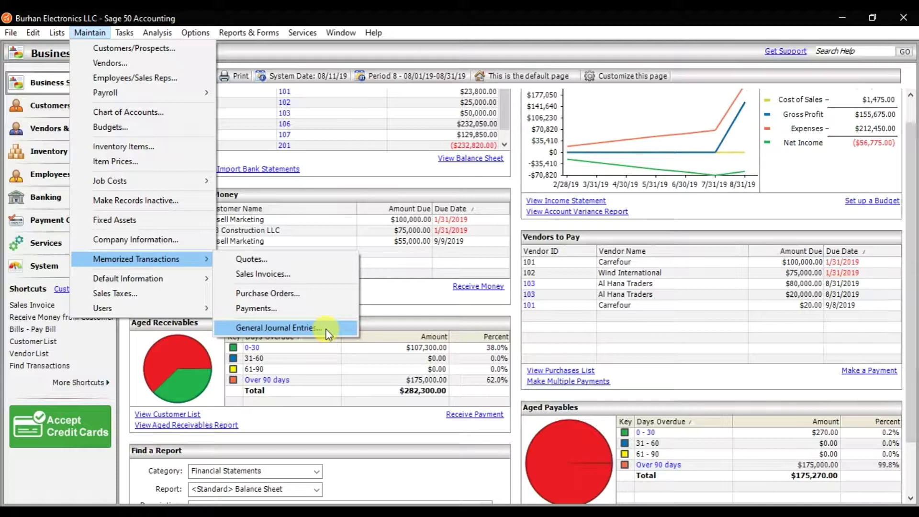
pyautogui.click(284, 330)
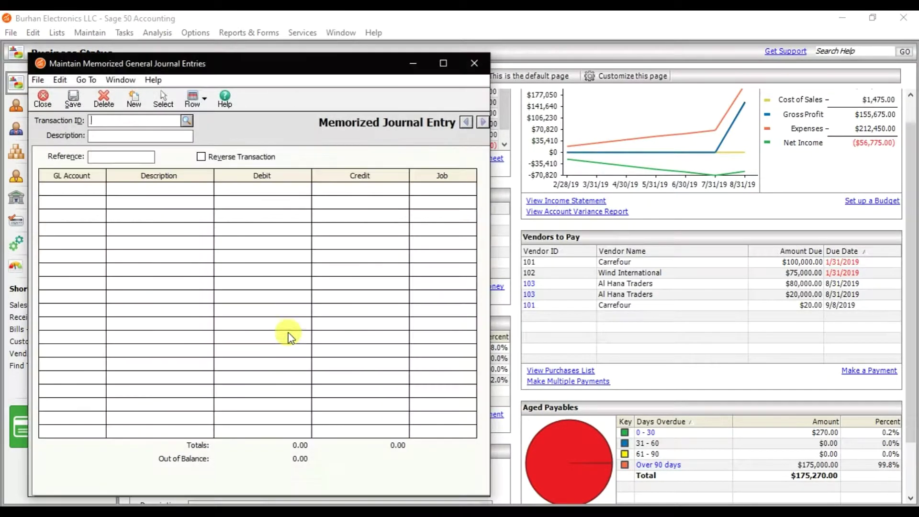
pyautogui.click(437, 60)
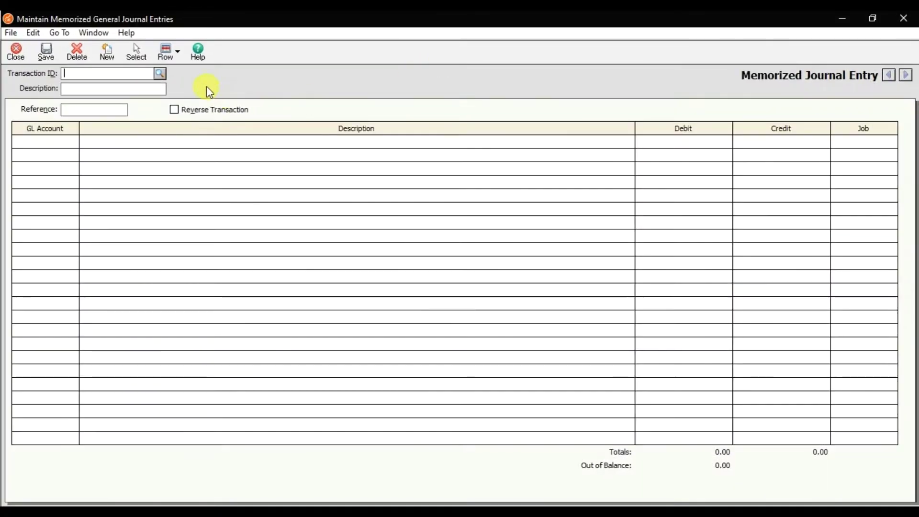
# Step: Fill in the memorized entry header with transaction ID 001, description "Petty Cash Expenes" and reference PT/001
pyautogui.write('001')
pyautogui.click(128, 90)
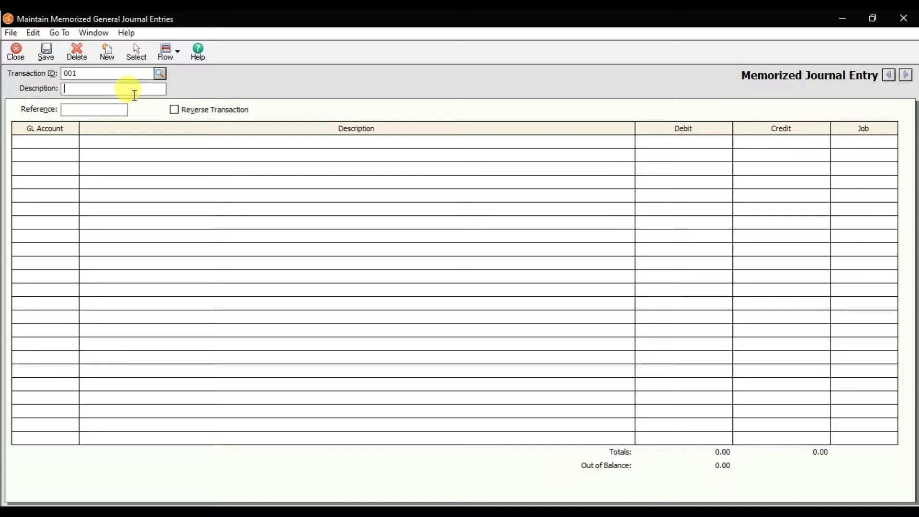
pyautogui.write('Petty Cash')
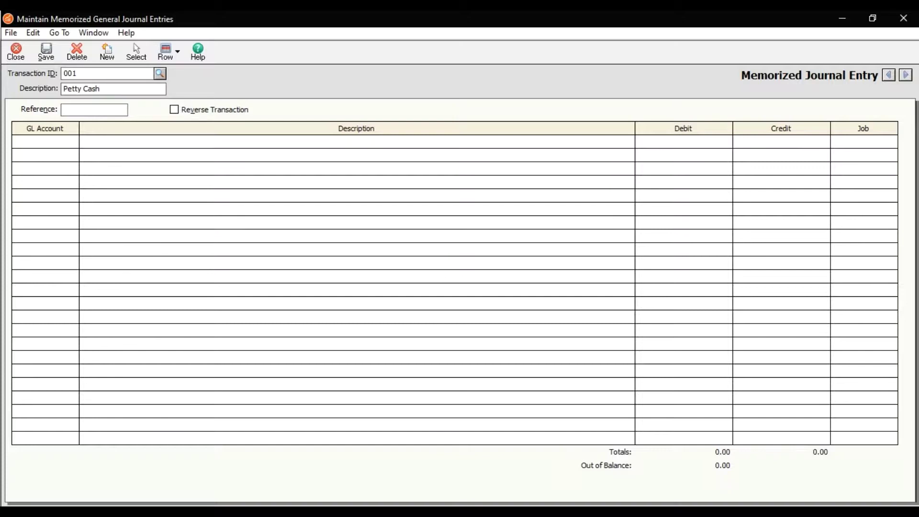
pyautogui.write('E')
pyautogui.press('BackSpace')
pyautogui.write('Expenes')
pyautogui.press('Tab')
pyautogui.write('PT/001')
pyautogui.press('Tab')
pyautogui.press('Tab')
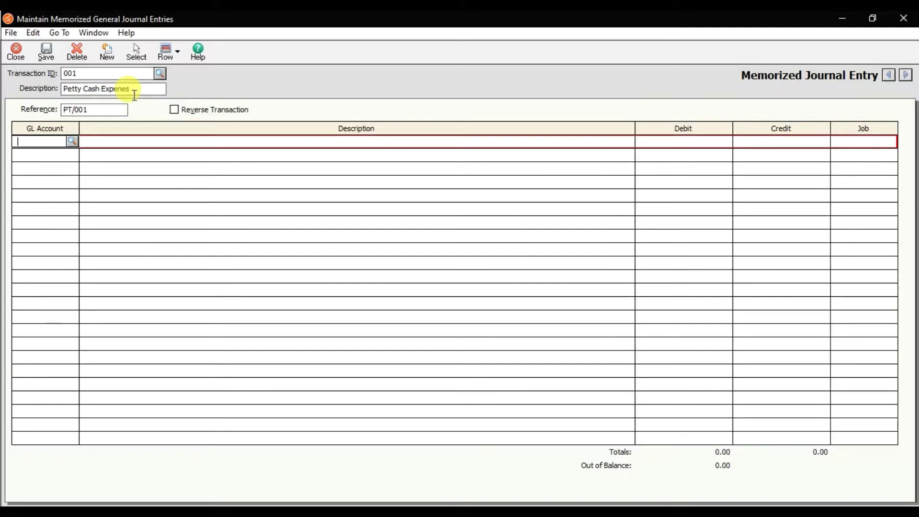
# Step: Enter the first journal line for account 904, Electricity Expense A/C, with description "Electricity" and a debit of 1,000
pyautogui.press('?')
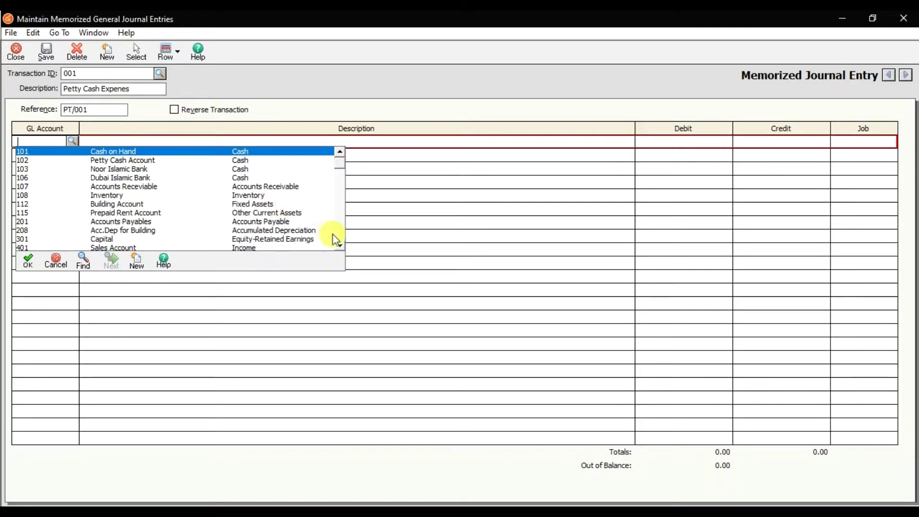
pyautogui.moveTo(343, 170); pyautogui.dragTo(336, 239)
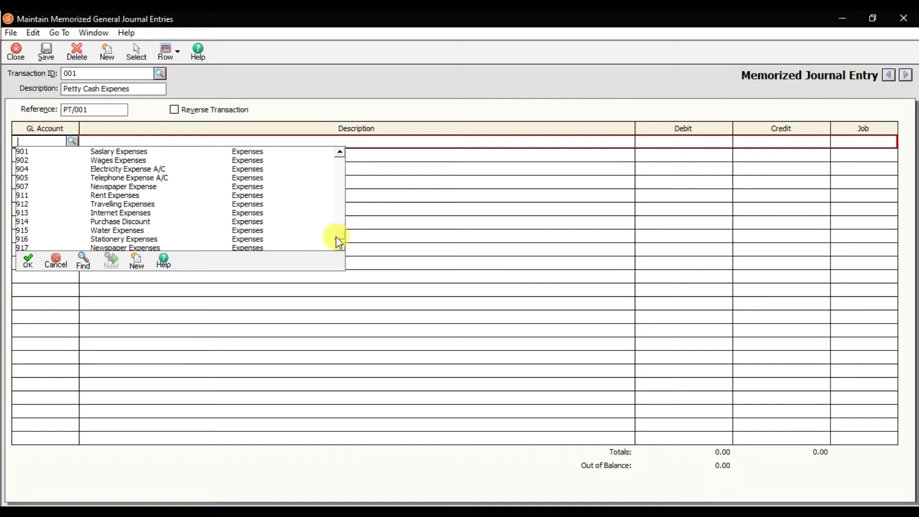
pyautogui.doubleClick(134, 170)
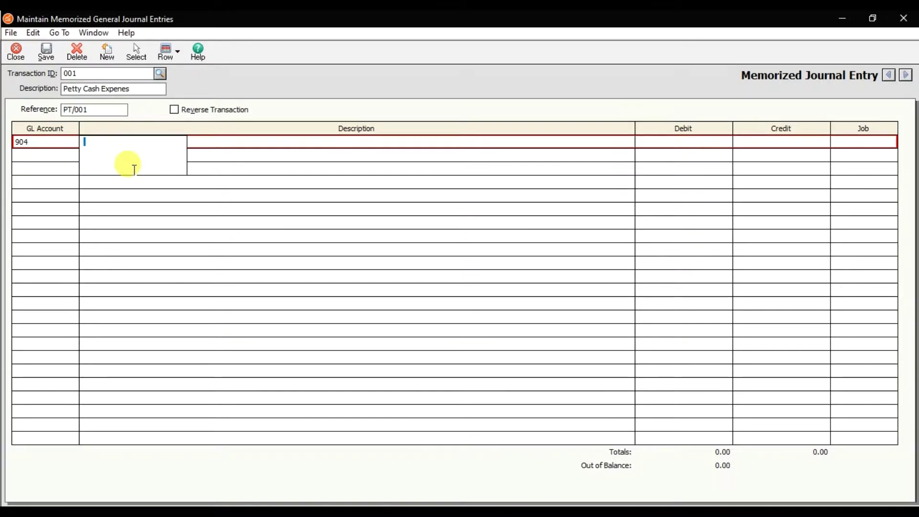
pyautogui.write('Elec')
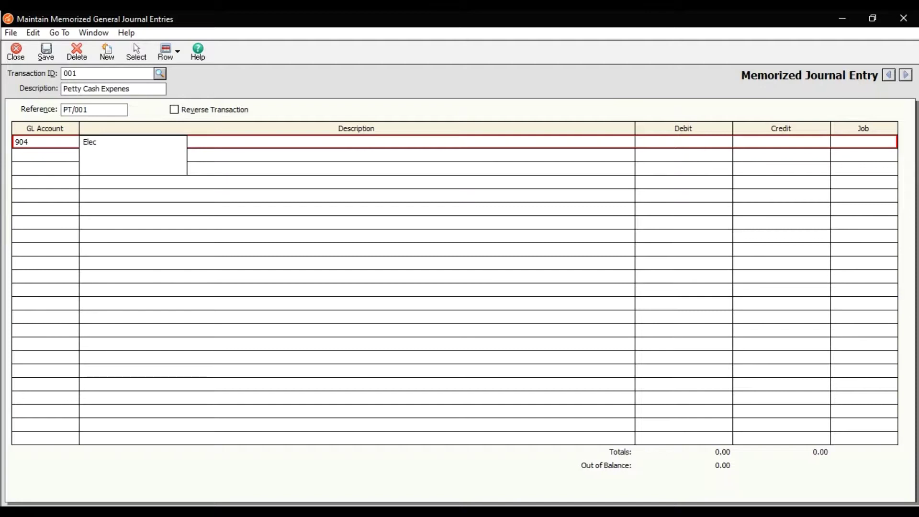
pyautogui.write('tricity')
pyautogui.press('Tab')
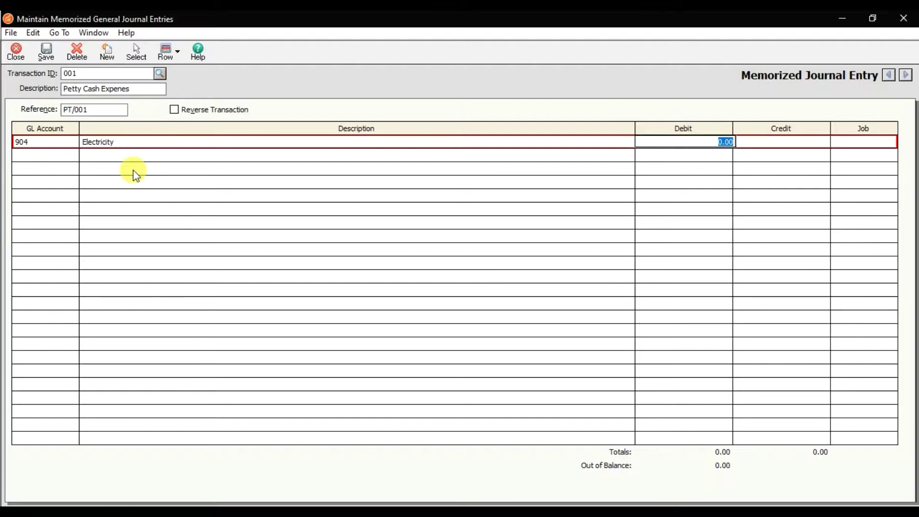
pyautogui.write('1000')
pyautogui.press('Tab')
pyautogui.press('Tab')
pyautogui.press('Tab')
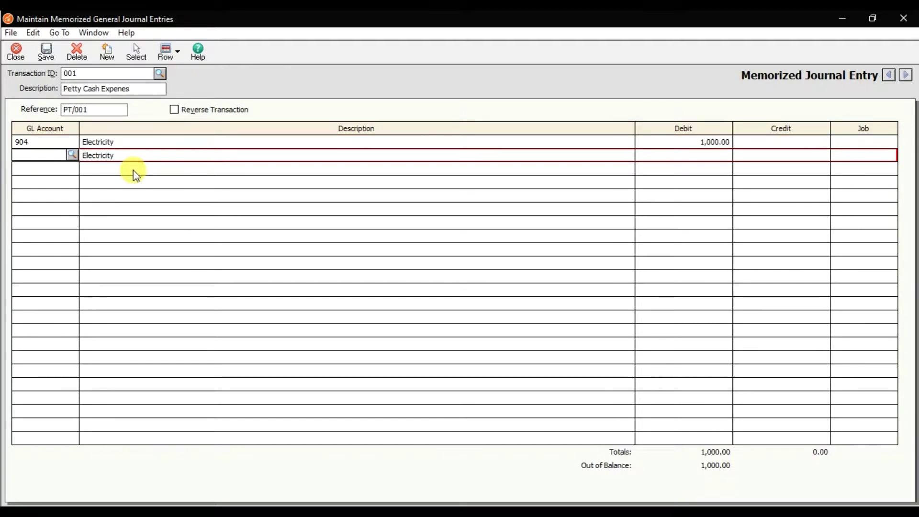
# Step: Add a journal line for account 905 with description "Telephone Bill paid" and a debit of 750
pyautogui.write('905')
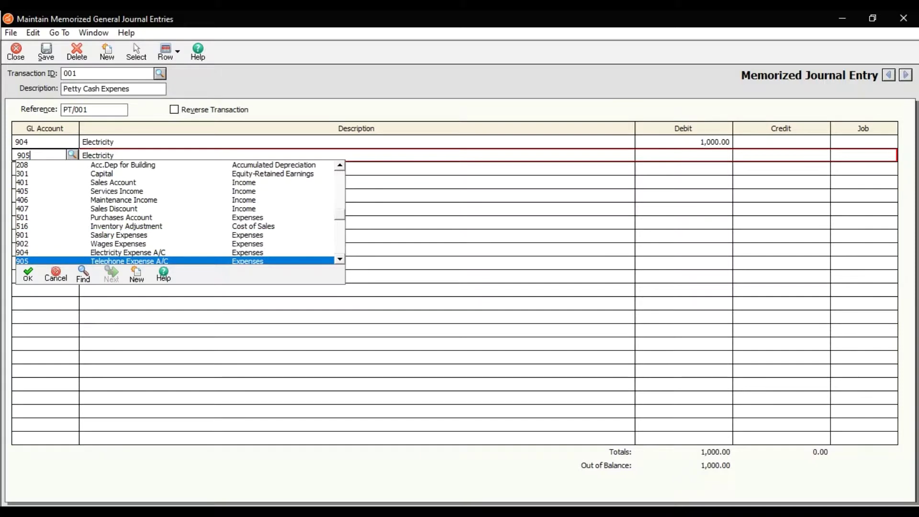
pyautogui.press('Tab')
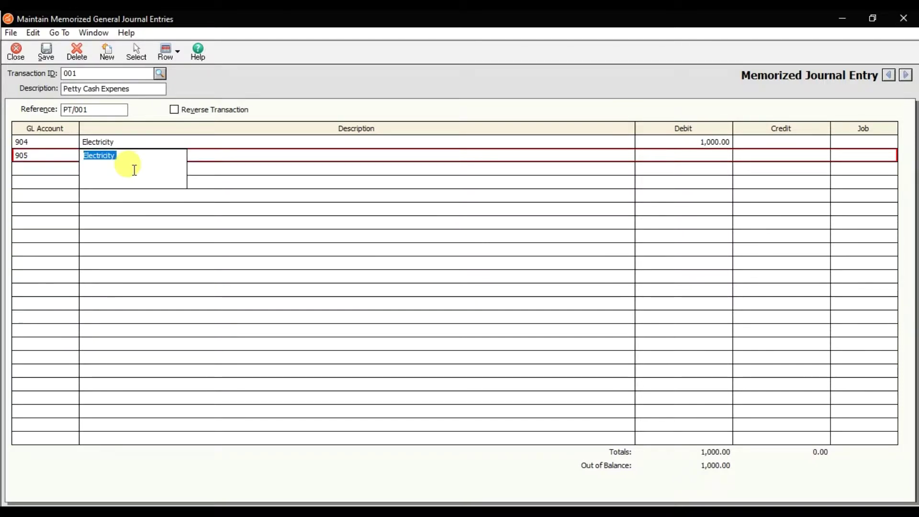
pyautogui.write('Telephone ')
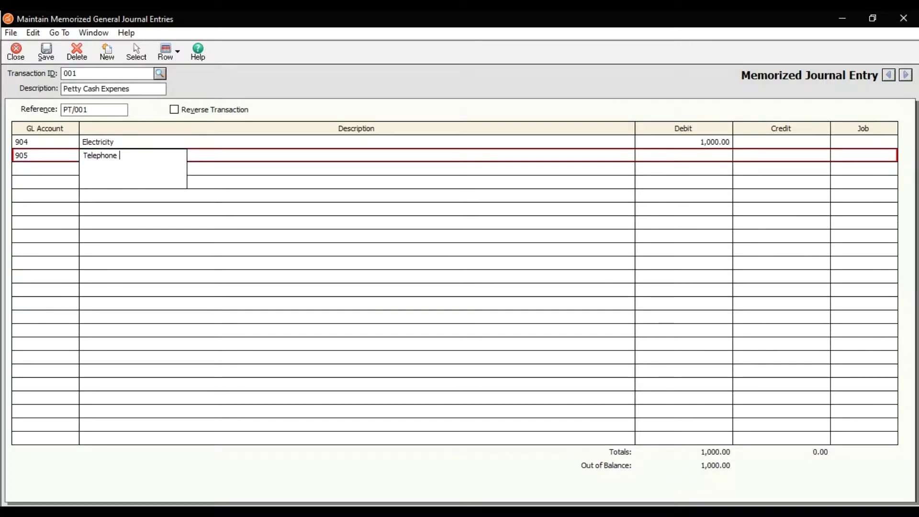
pyautogui.write('Bill paid')
pyautogui.press('Tab')
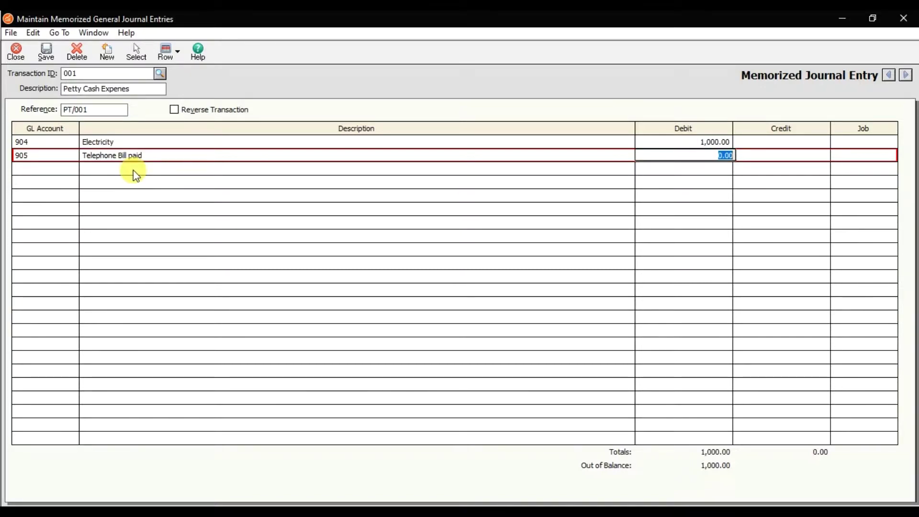
pyautogui.write('750')
pyautogui.press('Tab')
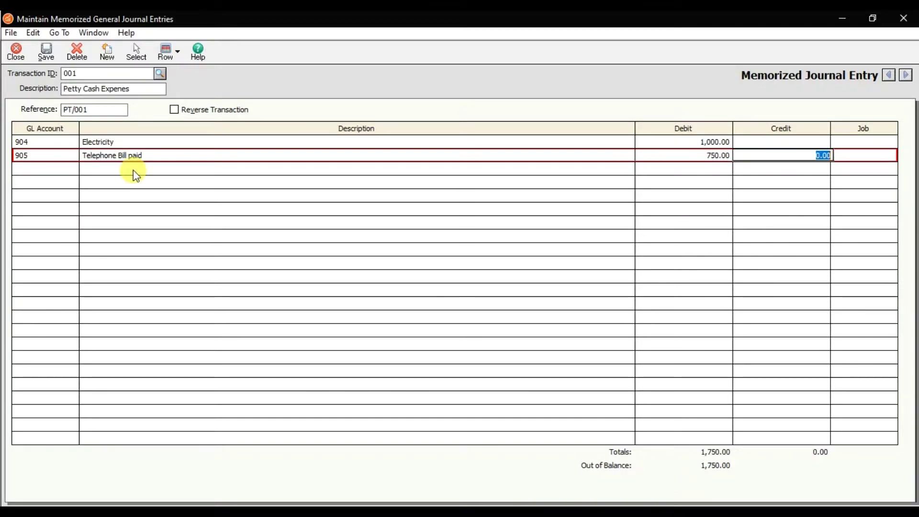
pyautogui.press('Tab')
pyautogui.press('Tab')
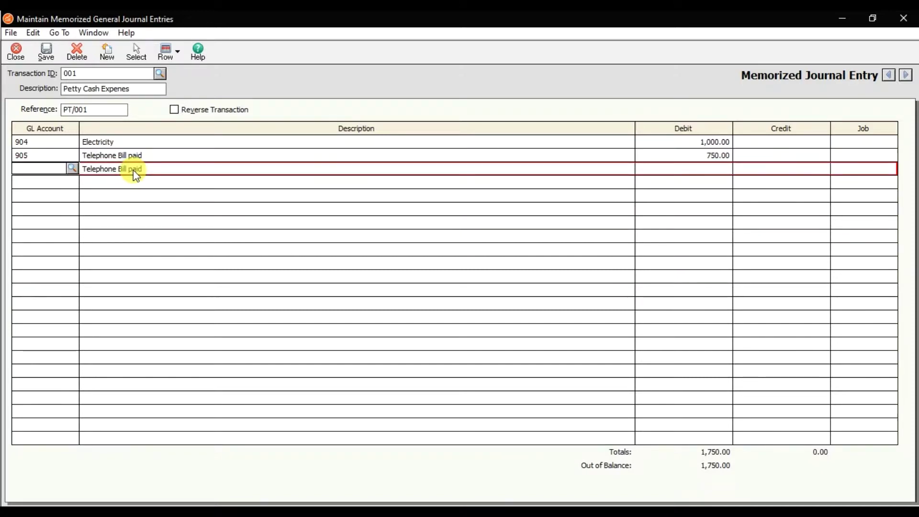
# Step: Add a journal line for account 907, Newspaper Expense, with description "Newspaper Expenses" and a debit of 150
pyautogui.press('?')
pyautogui.write('901')
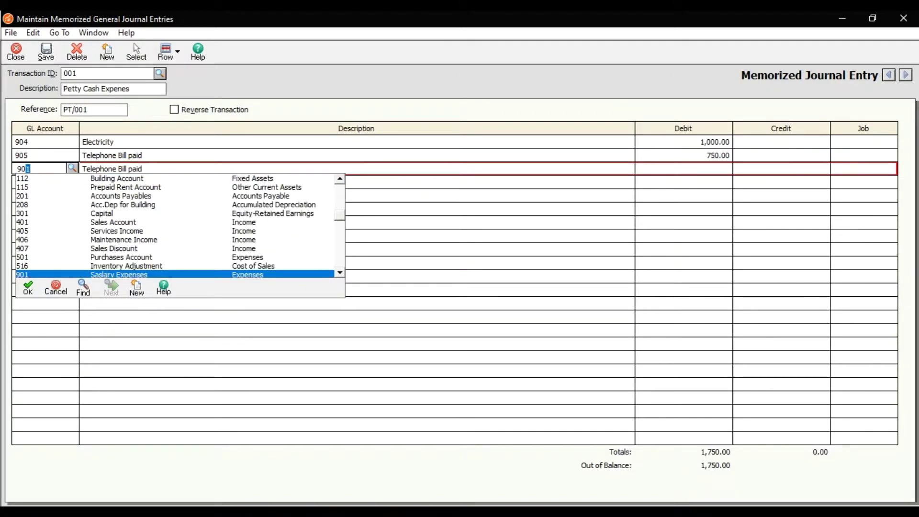
pyautogui.press('Down')
pyautogui.press('Down')
pyautogui.press('Down')
pyautogui.press('Down')
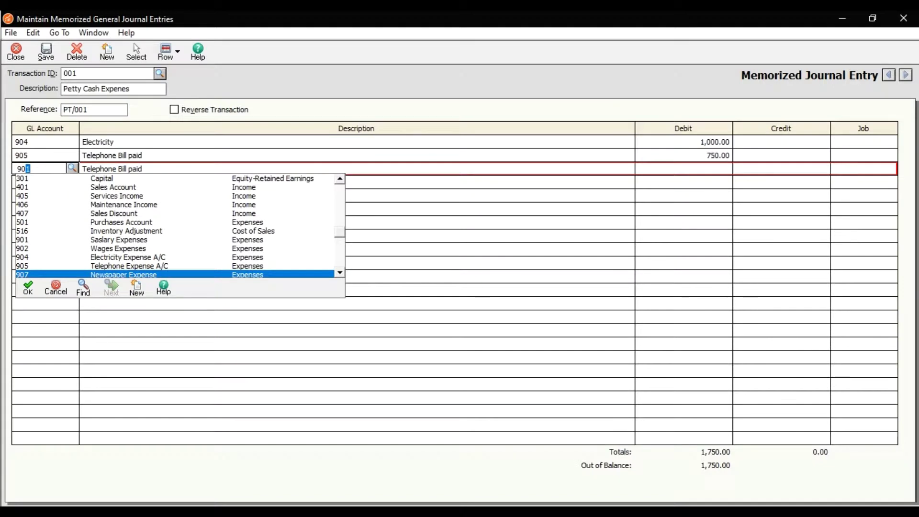
pyautogui.press('Return')
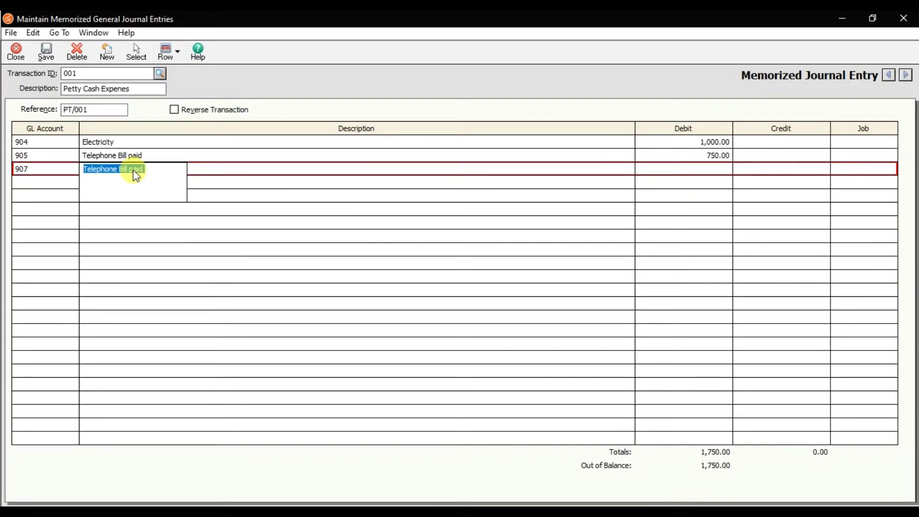
pyautogui.write('Newspaper Expenses')
pyautogui.press('Tab')
pyautogui.write('150')
pyautogui.press('Tab')
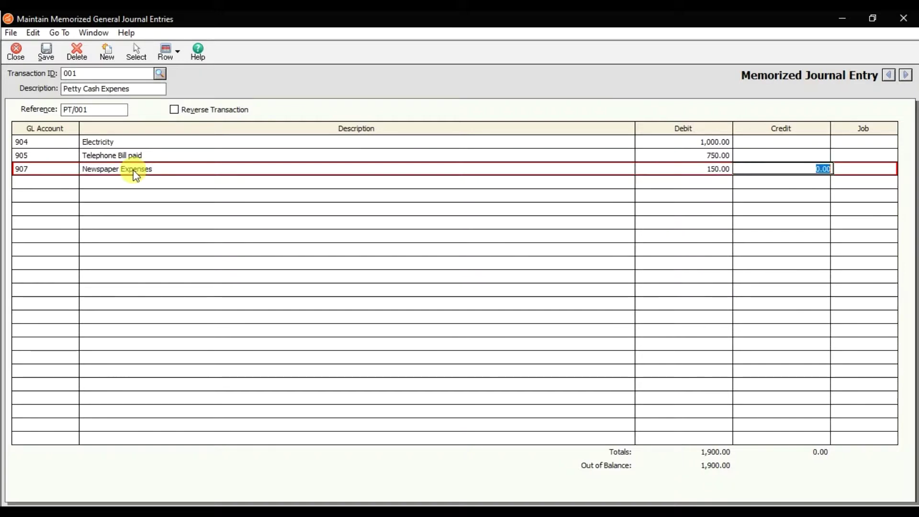
pyautogui.press('Tab')
pyautogui.press('Tab')
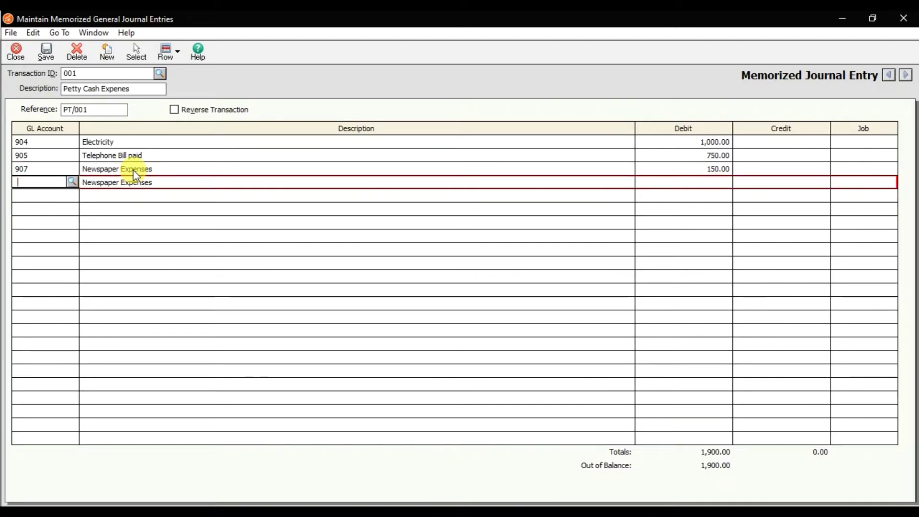
# Step: Add a journal line for account 912 with description "Travelling Expenses paid" and a debit of 400
pyautogui.write('911')
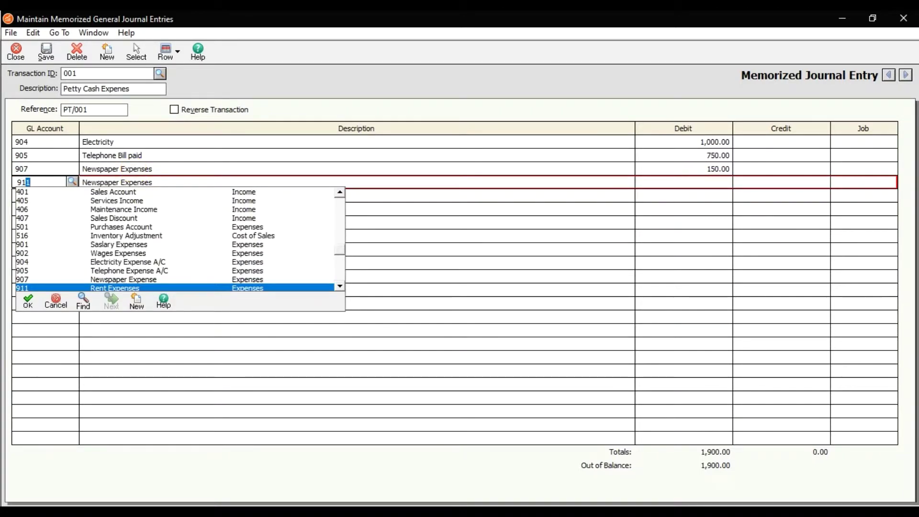
pyautogui.press('Down')
pyautogui.press('Down')
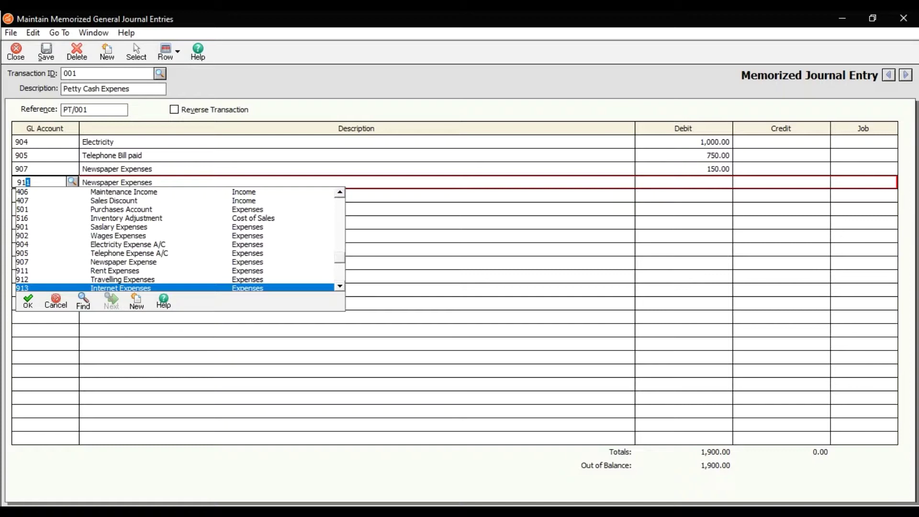
pyautogui.press('Up')
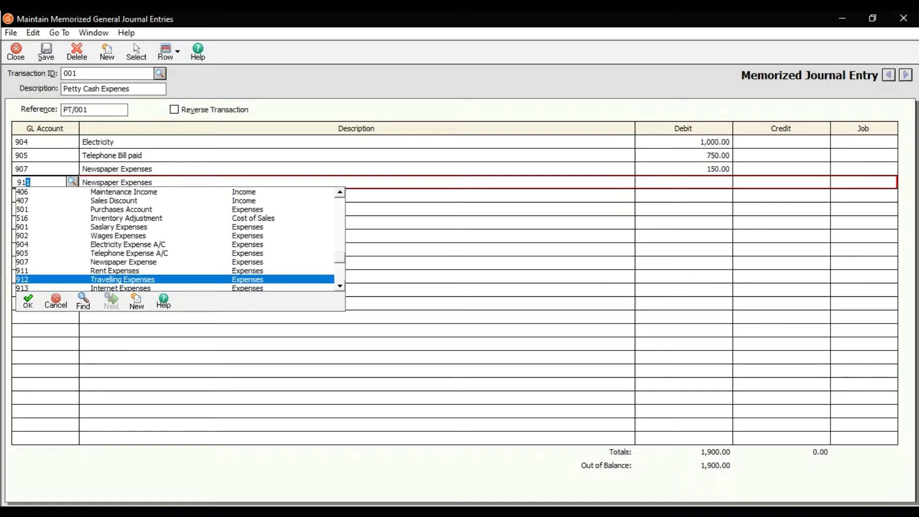
pyautogui.press('Return')
pyautogui.press('Tab')
pyautogui.hotkey('shift', 'Tab')
pyautogui.write('Travelling E')
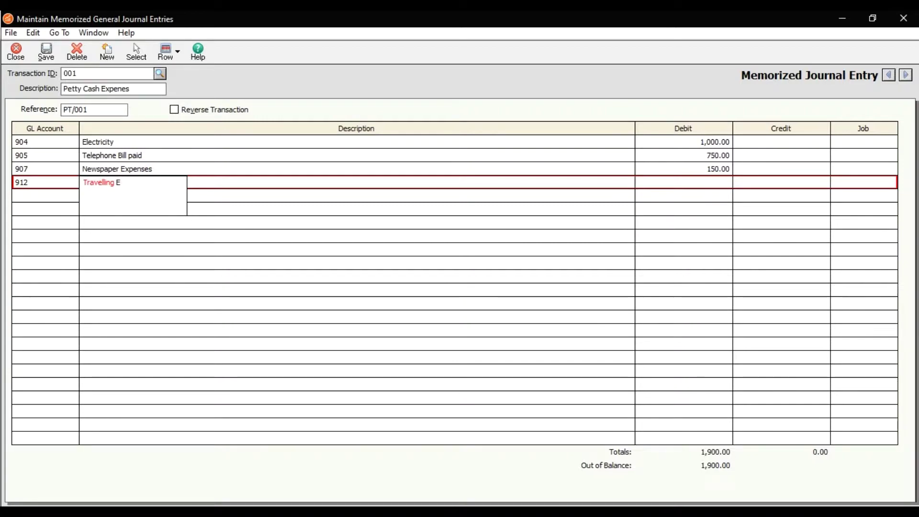
pyautogui.write('xpenses paid')
pyautogui.press('Tab')
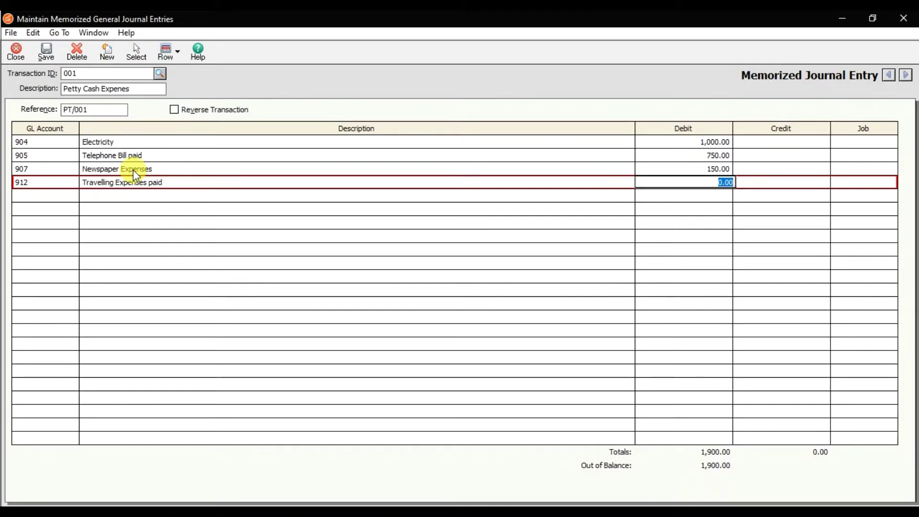
pyautogui.write('400')
pyautogui.press('Tab')
pyautogui.press('Tab')
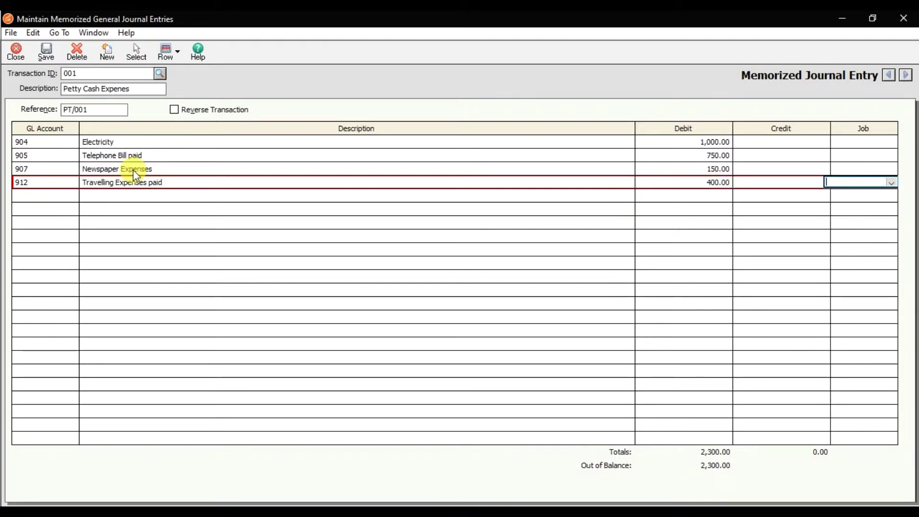
pyautogui.press('Tab')
# Step: Add a journal line for account 915 with description "Water Expenses" and a debit of 250
pyautogui.write('9')
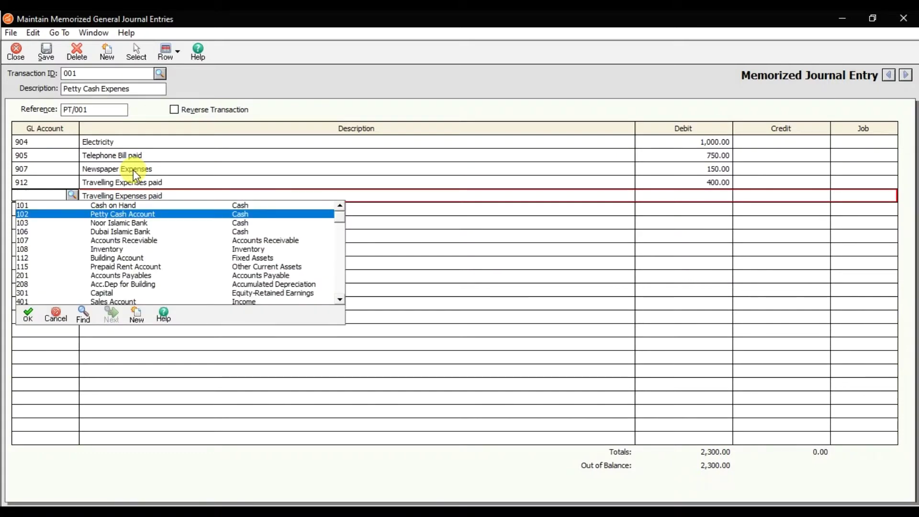
pyautogui.write('15')
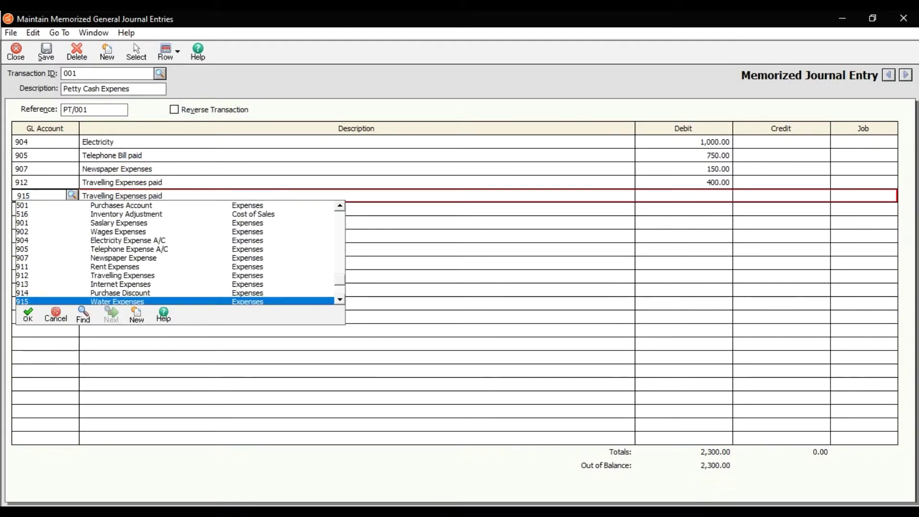
pyautogui.press('Tab')
pyautogui.write('Water Expenses')
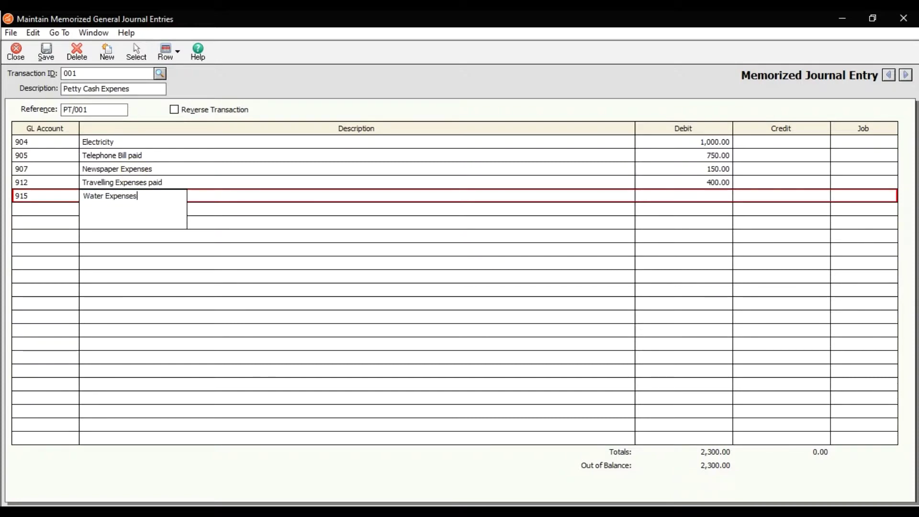
pyautogui.press('Tab')
pyautogui.write('250')
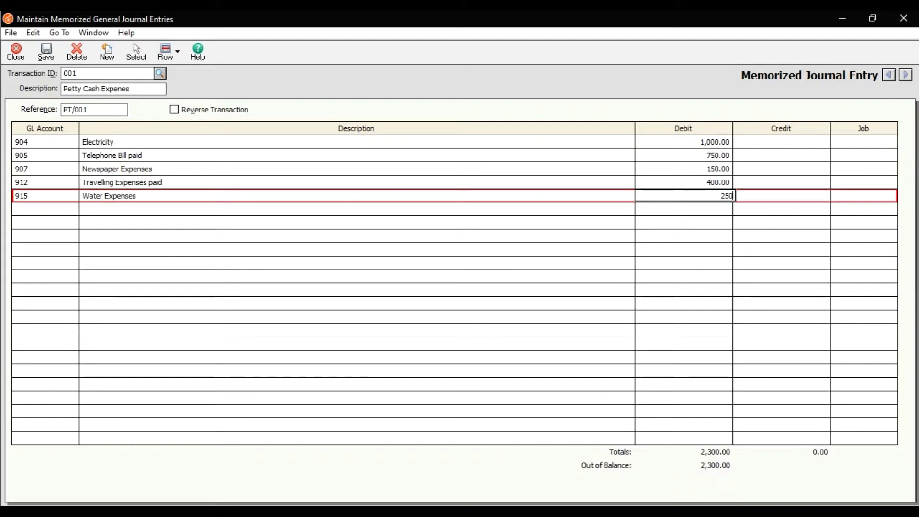
pyautogui.press('Tab')
pyautogui.press('Tab')
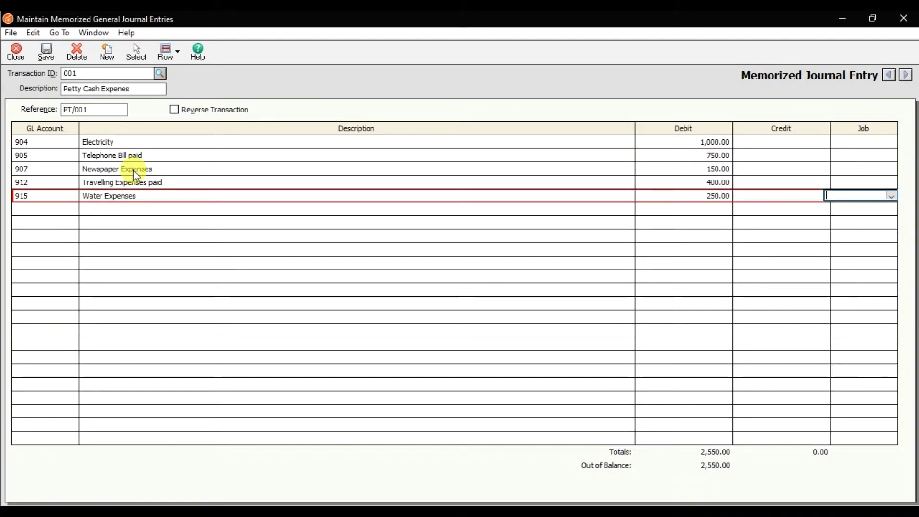
# Step: Add a journal line for account 916, Stationery Expenses, with description "Stationery Expenses paid" and a debit of 100
pyautogui.press('Tab')
pyautogui.write('916')
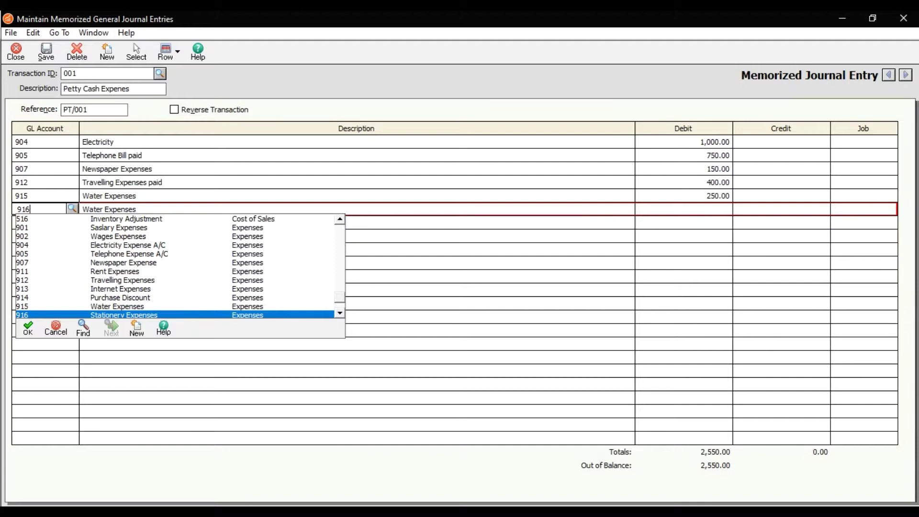
pyautogui.press('Tab')
pyautogui.write('St')
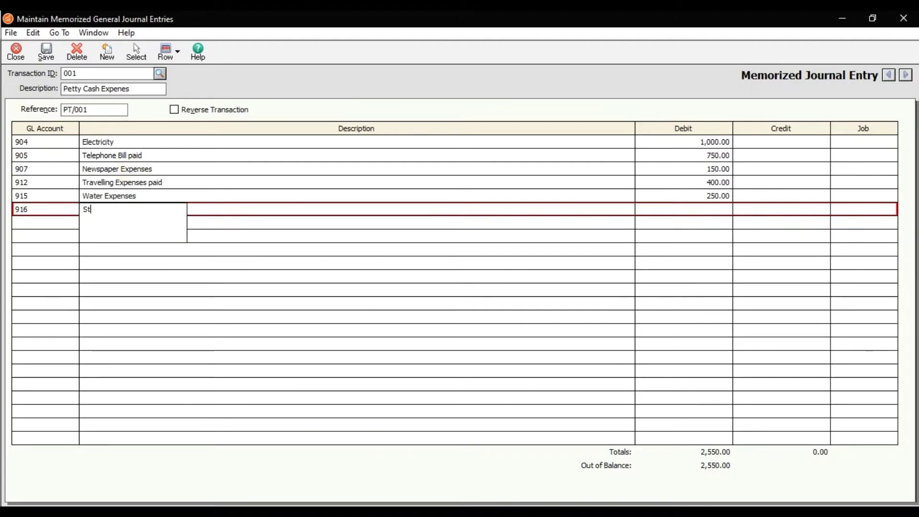
pyautogui.write('ationery Expenses paid')
pyautogui.press('Tab')
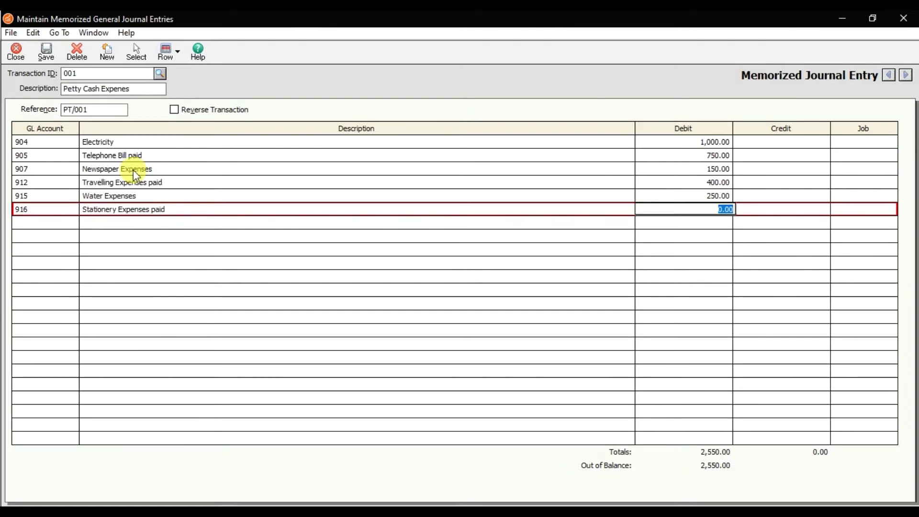
pyautogui.write('100')
pyautogui.press('Tab')
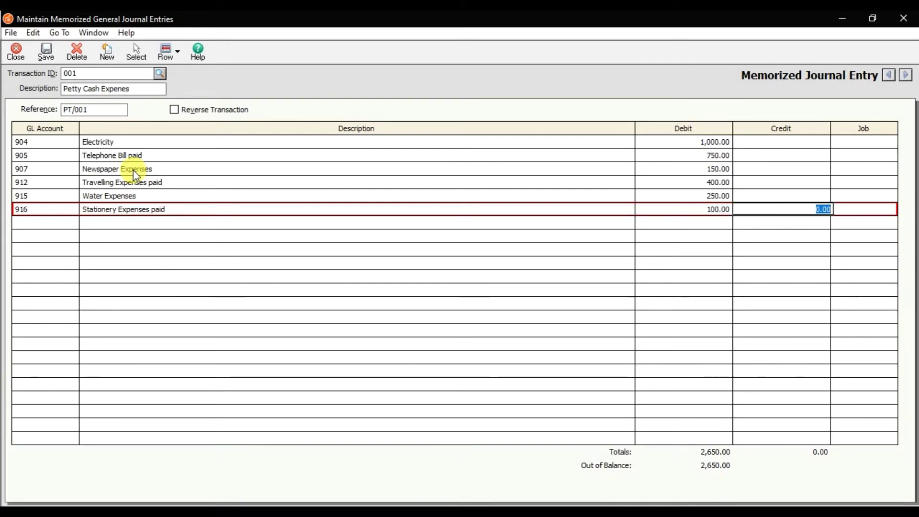
pyautogui.press('Tab')
pyautogui.press('Tab')
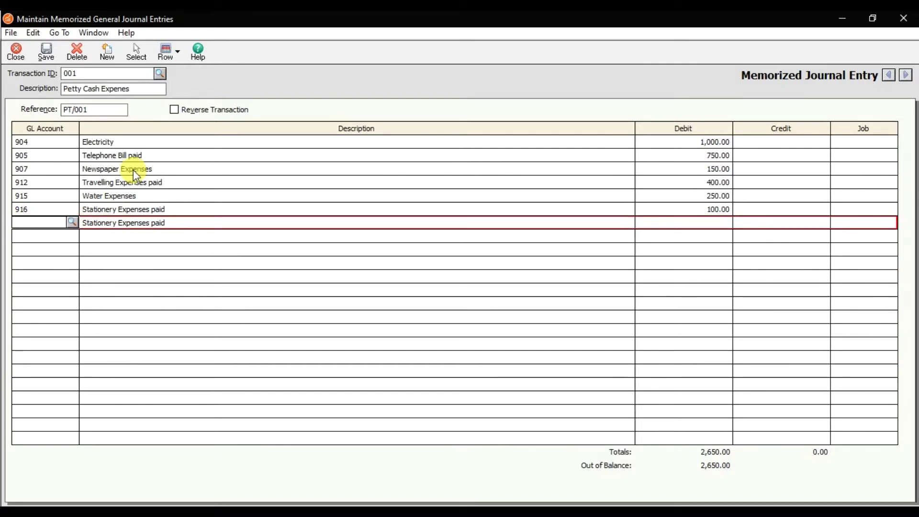
# Step: Add a balancing line for account 102, Petty Cash Account, with description "Petty Cash payment" and a credit of 2650
pyautogui.press('?')
pyautogui.press('Down')
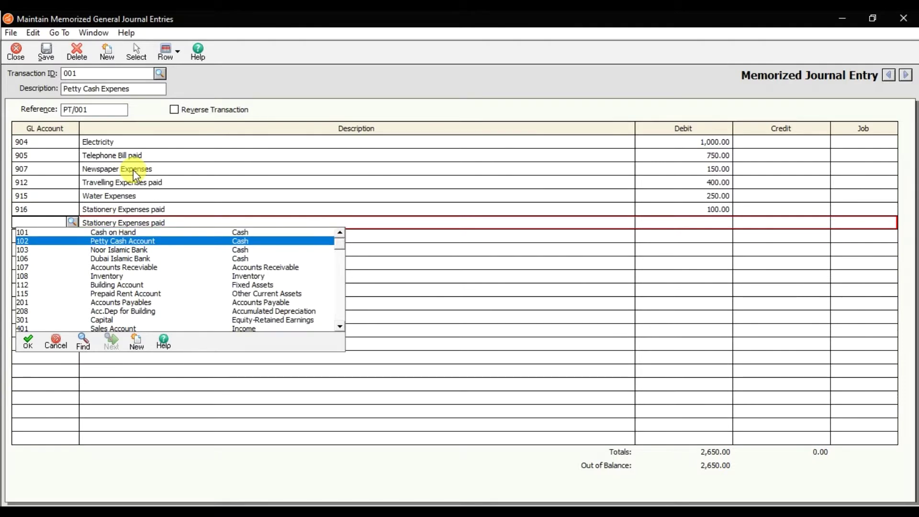
pyautogui.press('Return')
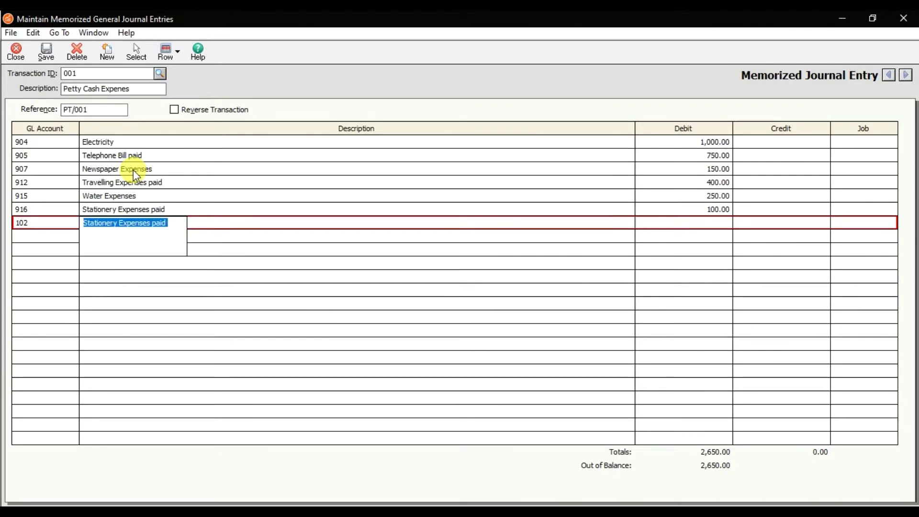
pyautogui.write('Petty Ca')
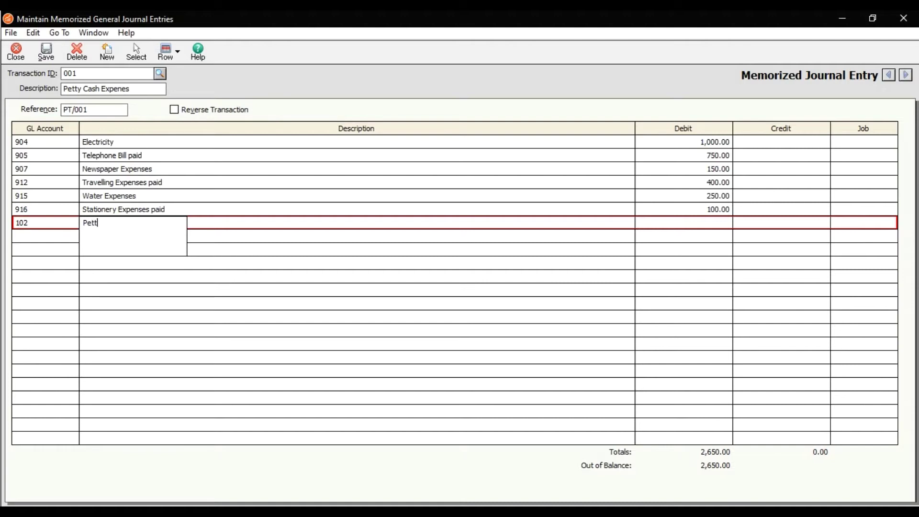
pyautogui.press('BackSpace')
pyautogui.write('ash payment')
pyautogui.press('Tab')
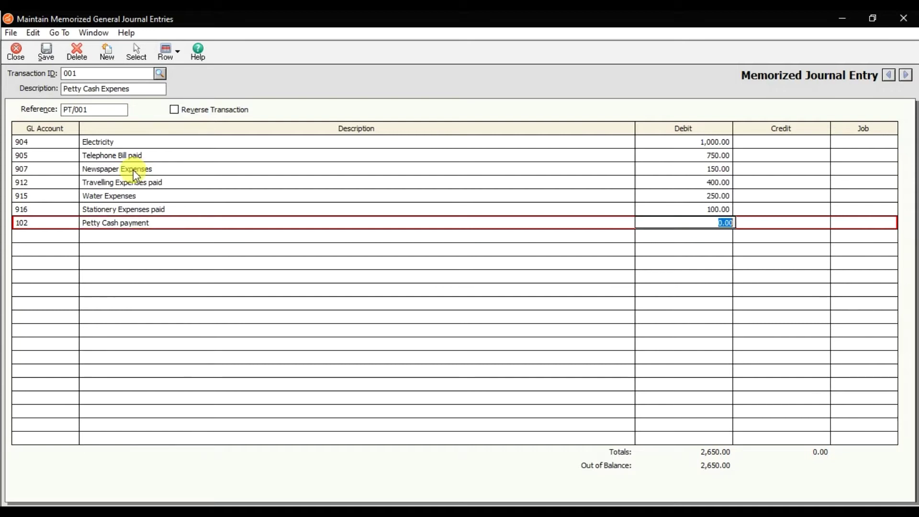
pyautogui.press('Tab')
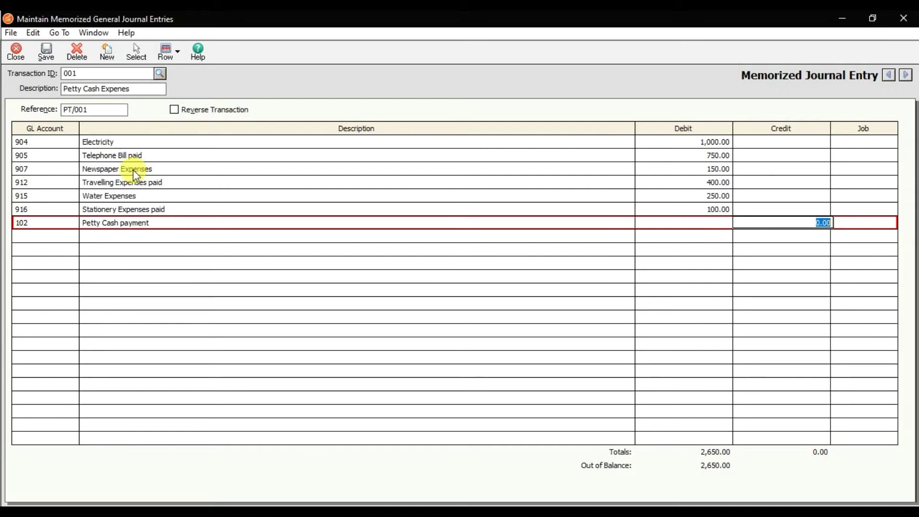
pyautogui.write('2650')
pyautogui.press('Tab')
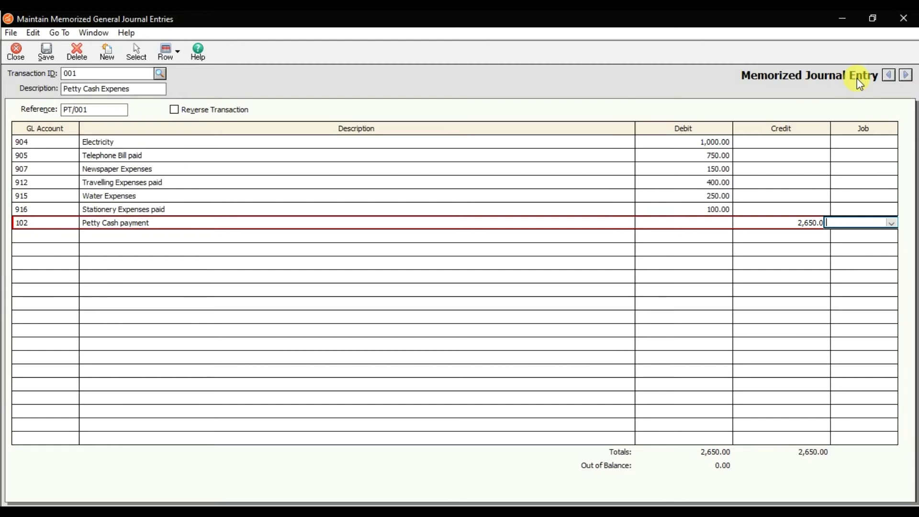
# Step: Save the memorized petty cash journal entry and close its window
pyautogui.click(48, 58)
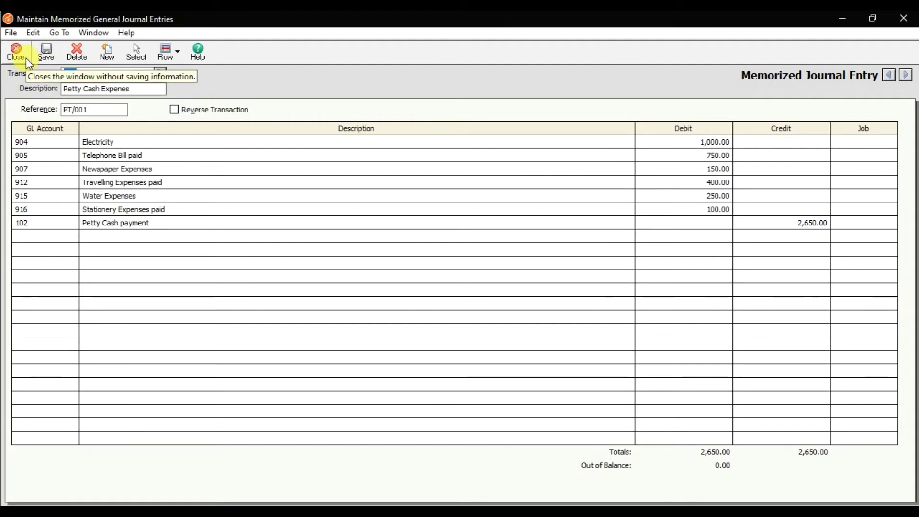
pyautogui.click(26, 58)
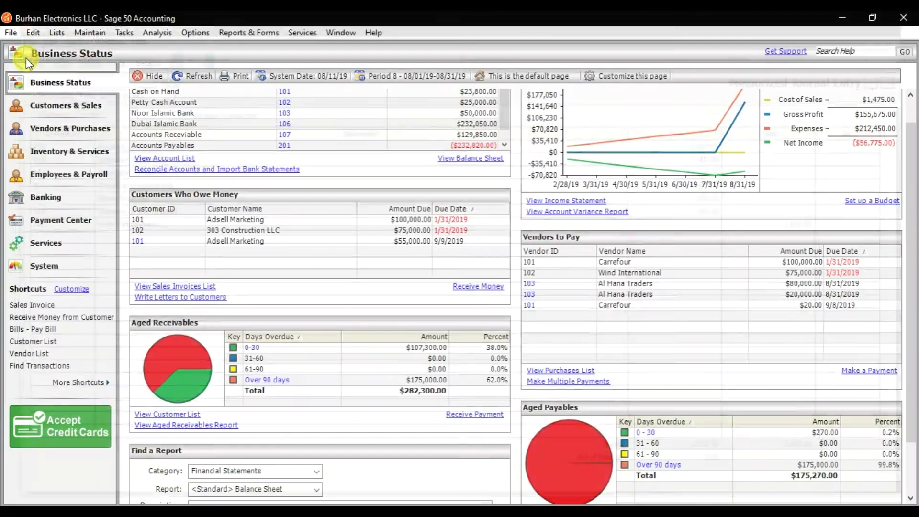
# Step: Open a new general journal entry in a maximized window and insert the memorized transaction 001 for petty cash into it
pyautogui.click(121, 35)
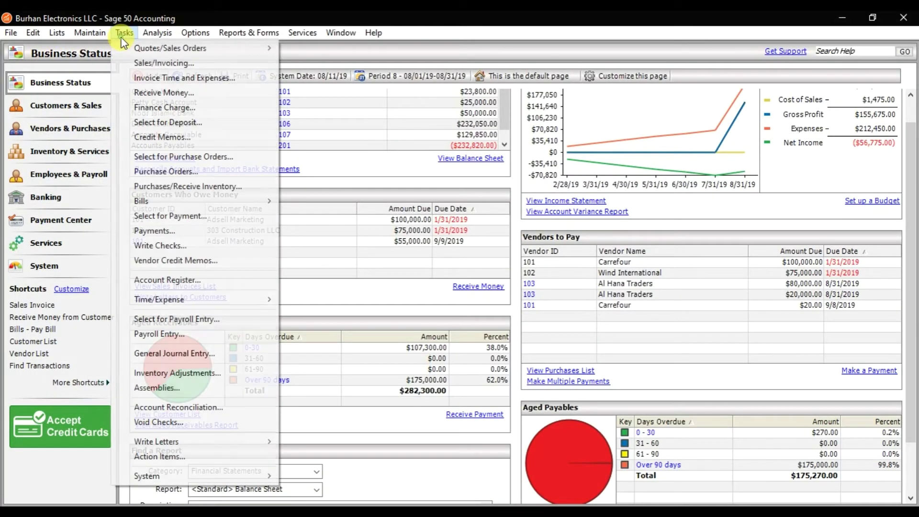
pyautogui.click(205, 354)
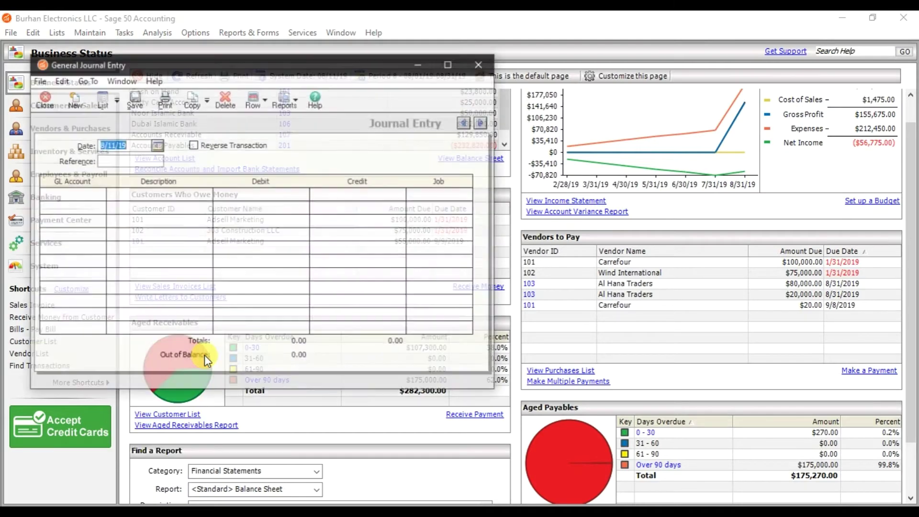
pyautogui.click(451, 71)
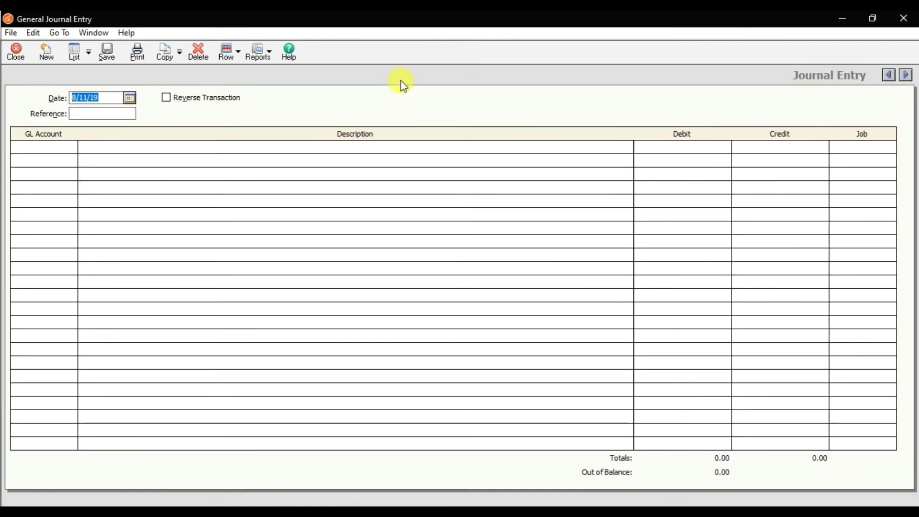
pyautogui.click(180, 60)
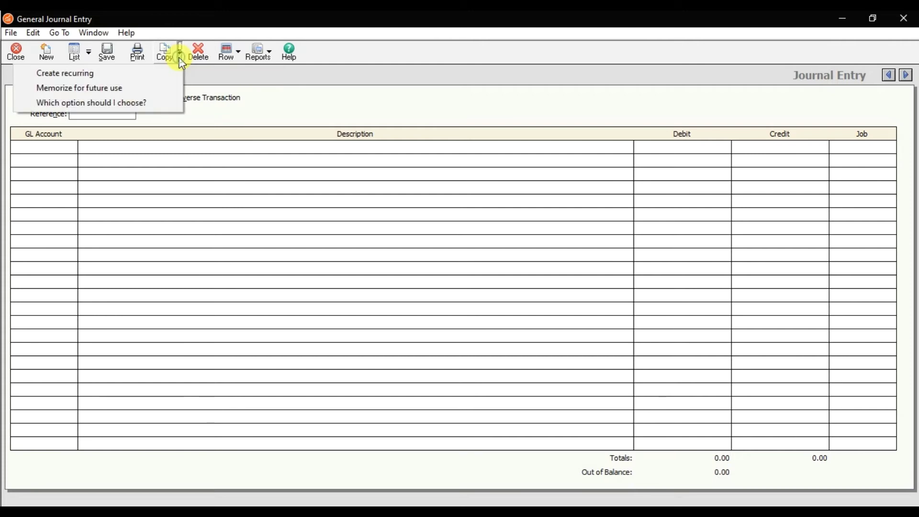
pyautogui.click(146, 89)
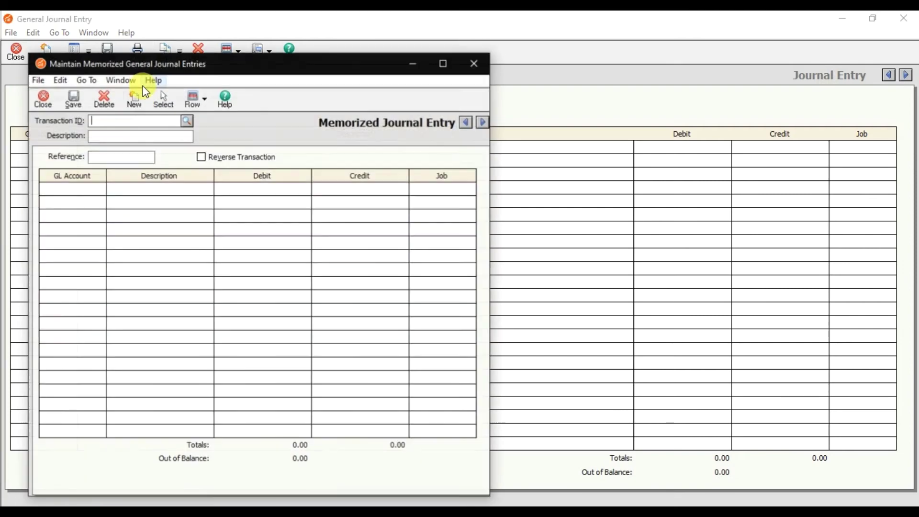
pyautogui.click(186, 120)
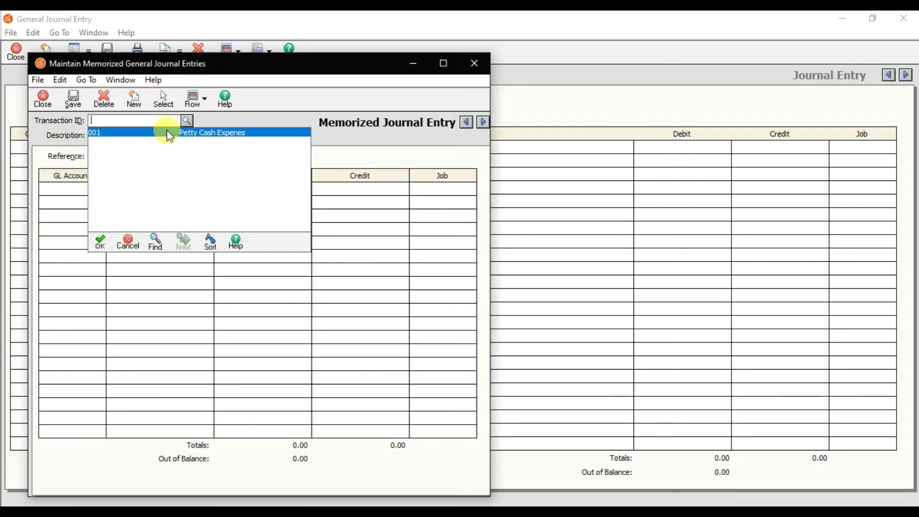
pyautogui.doubleClick(169, 133)
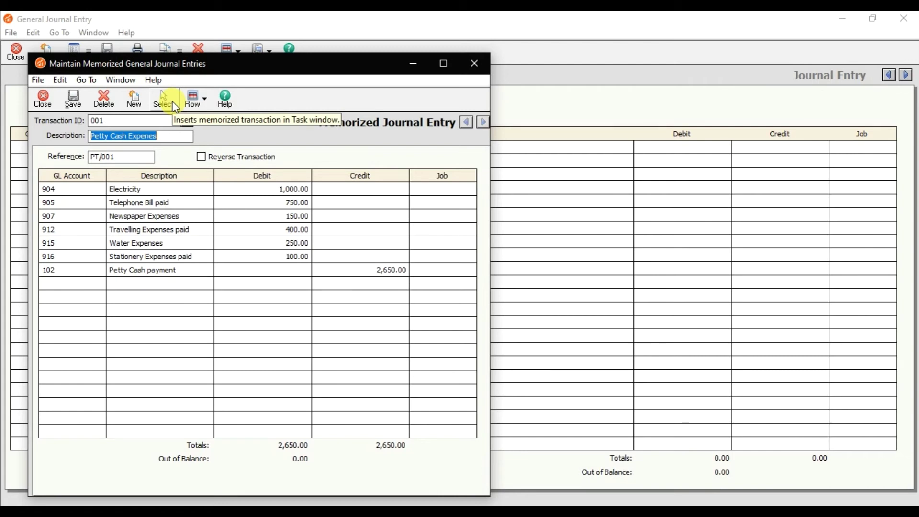
pyautogui.click(176, 107)
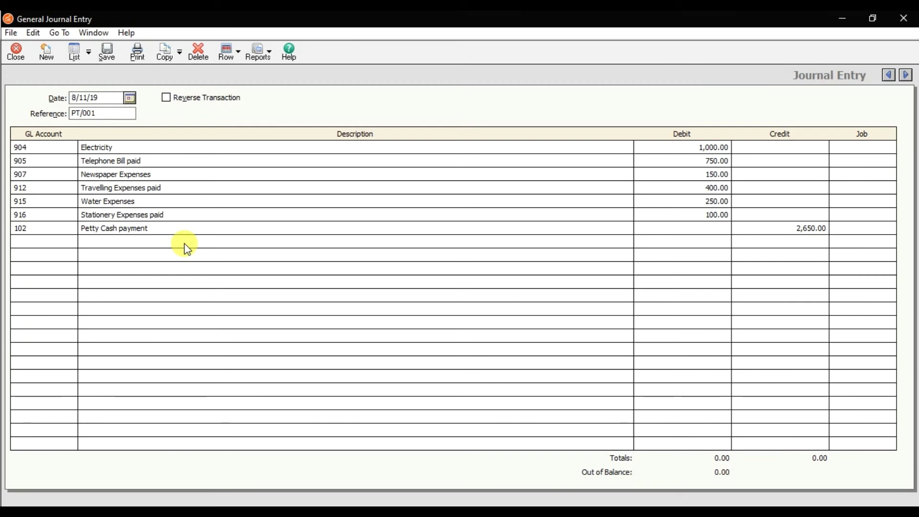
# Step: Save the general journal entry with the date 8/11/19 and reference PT/001
pyautogui.click(118, 99)
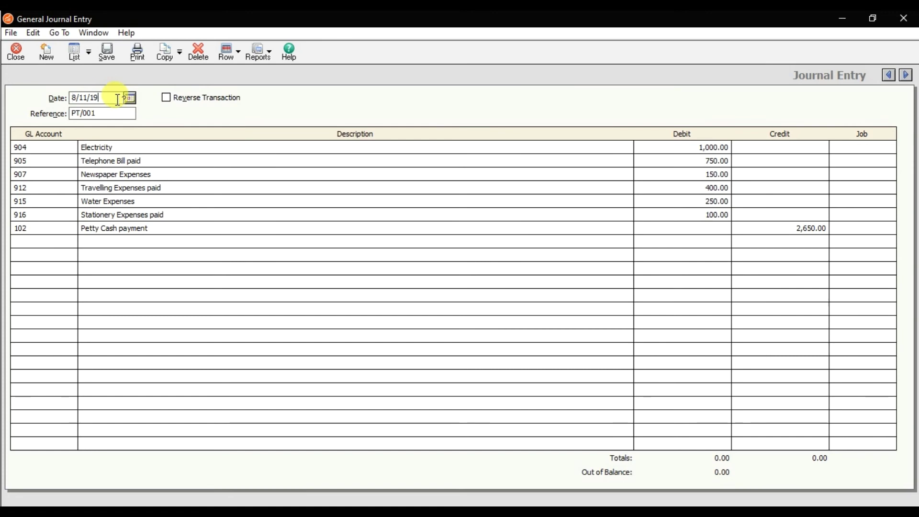
pyautogui.click(129, 113)
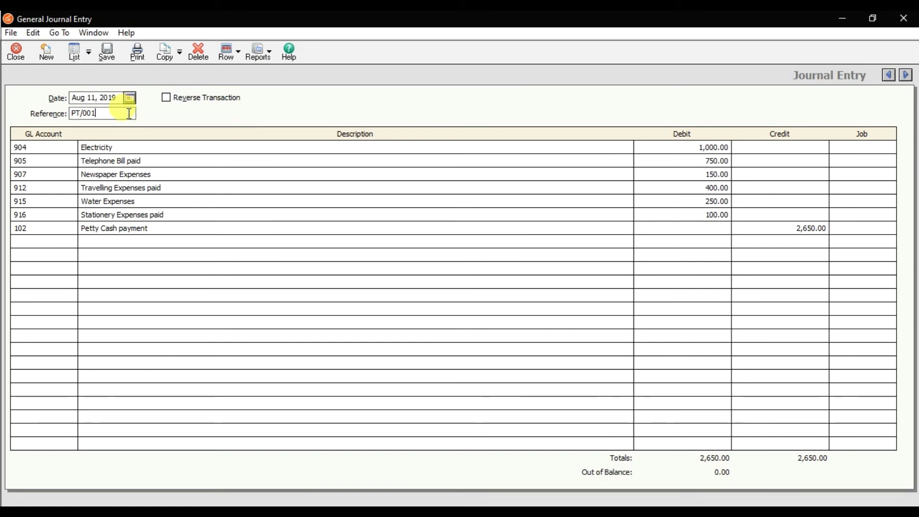
pyautogui.click(114, 56)
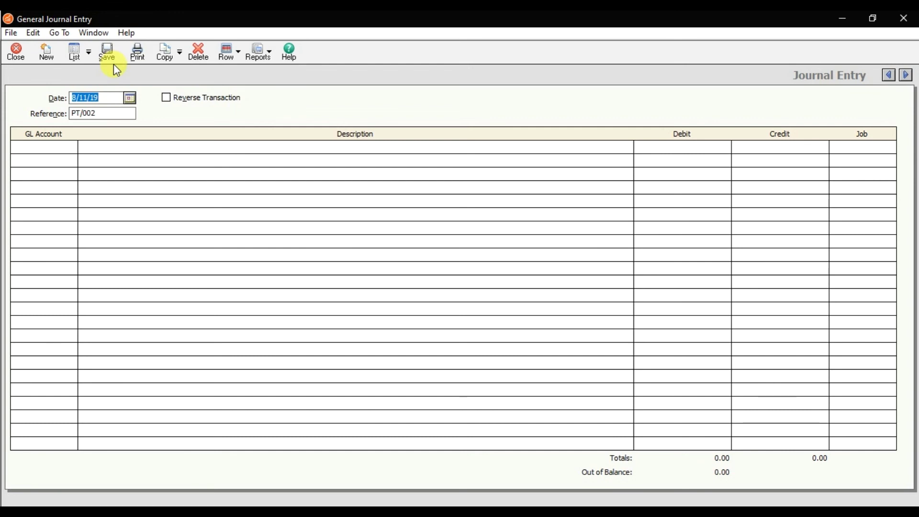